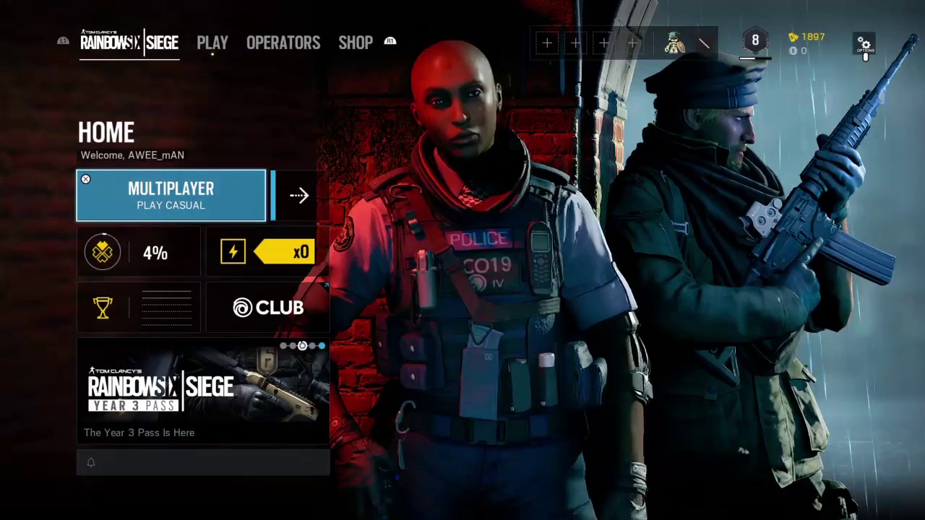
- Go from Situations to Multiplayer in the Play menu to see its 5 vs 5 matches
key("Return")
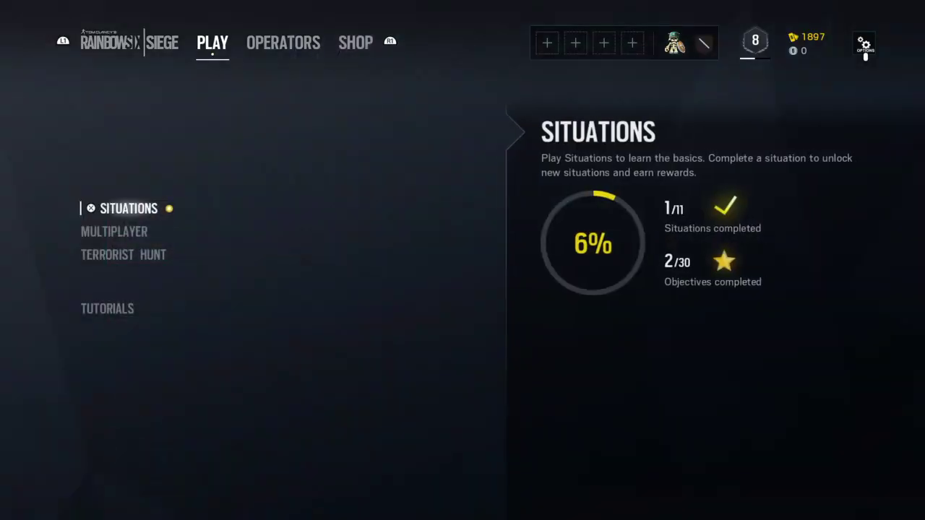
key("Down")
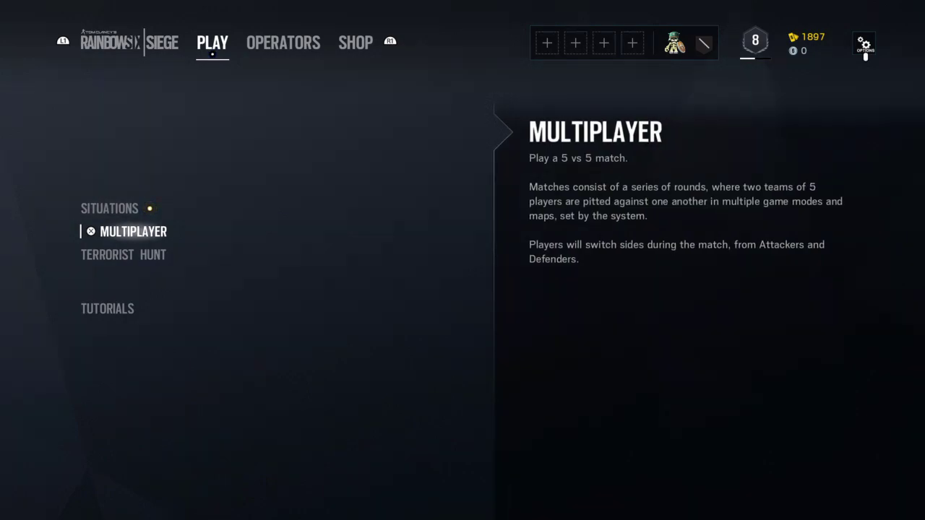
key("Return")
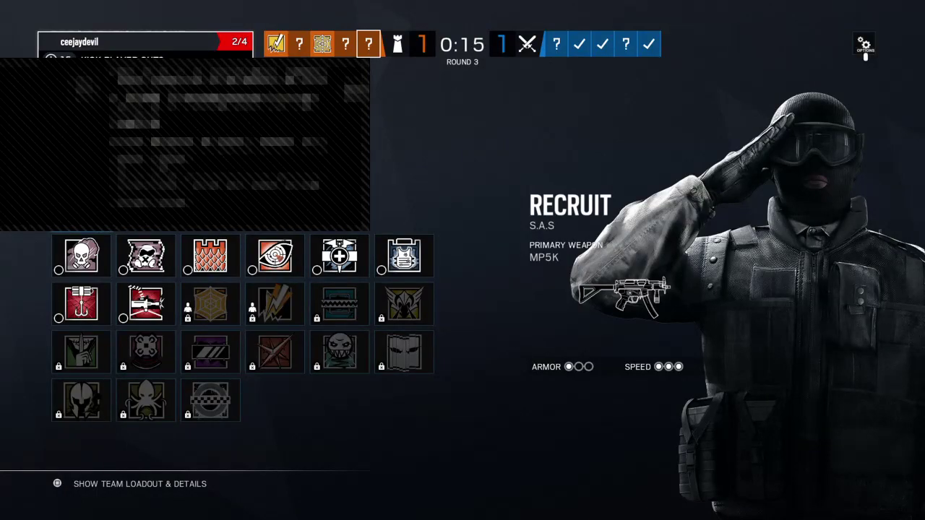
- Compare defenders including Rook, then lock in Doc with MP5, P9 and barbed wire
key("Right")
key("Right")
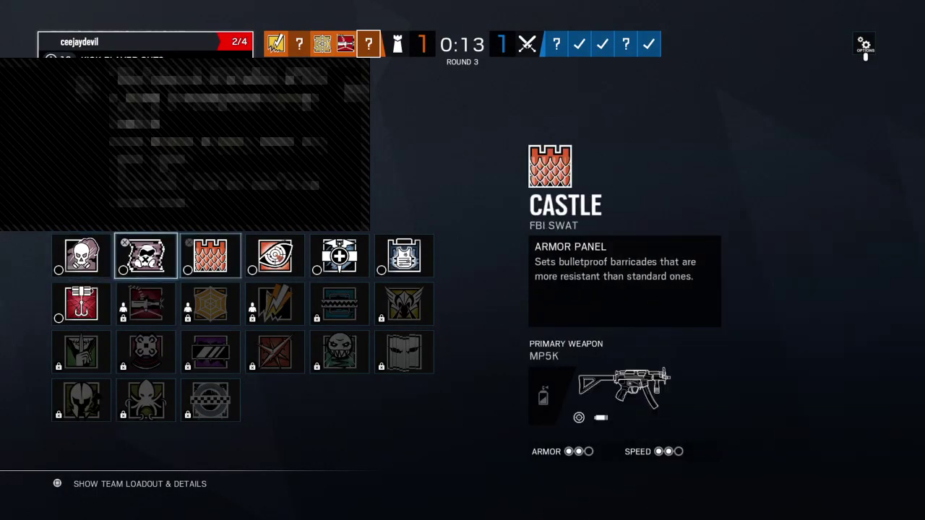
key("Right")
key("Right")
key("Right")
key("Left")
key("Left")
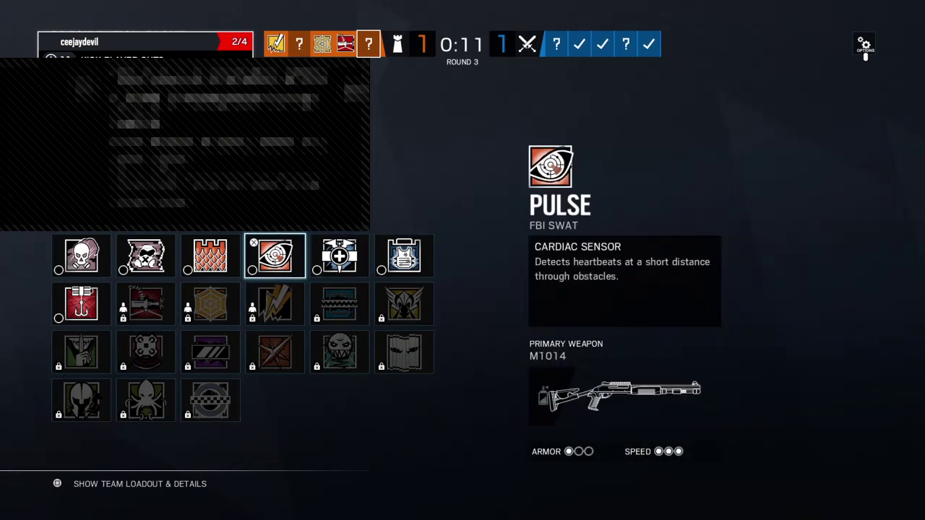
key("Right")
key("Right")
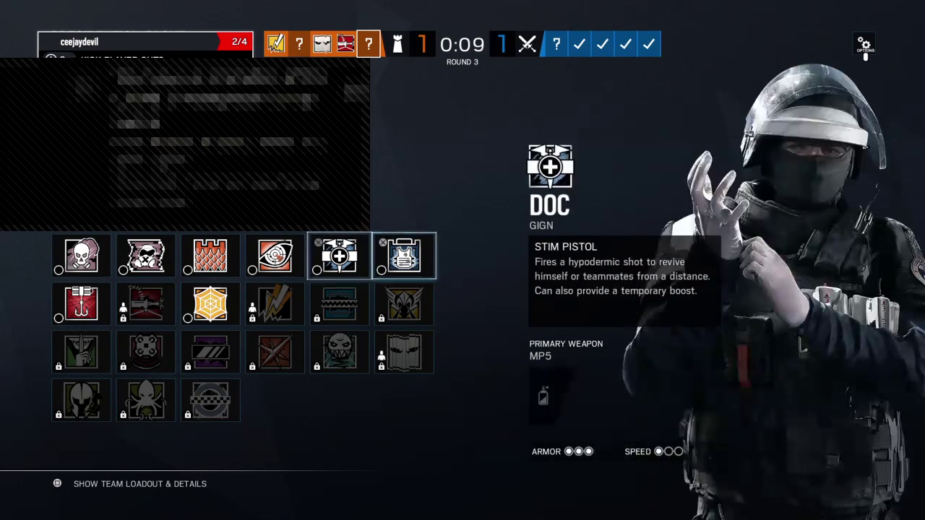
key("Left")
key("Right")
key("Left")
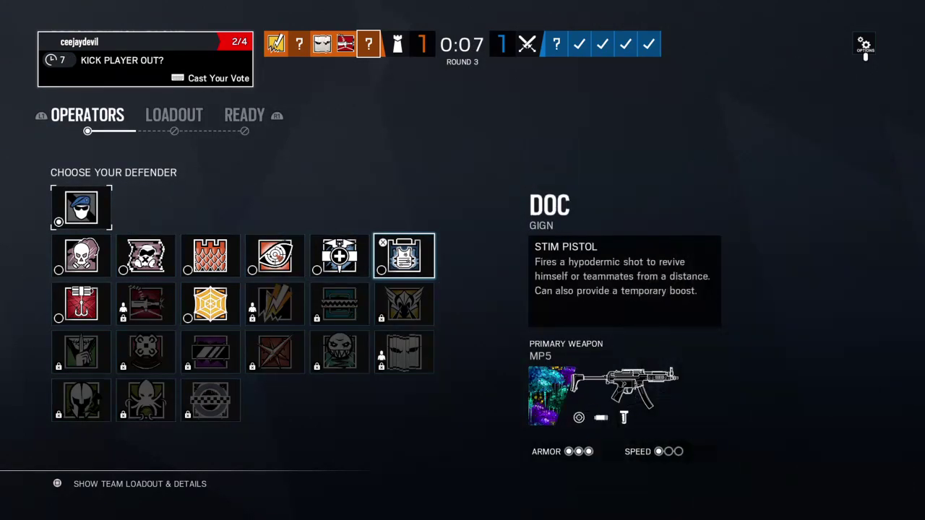
key("Return")
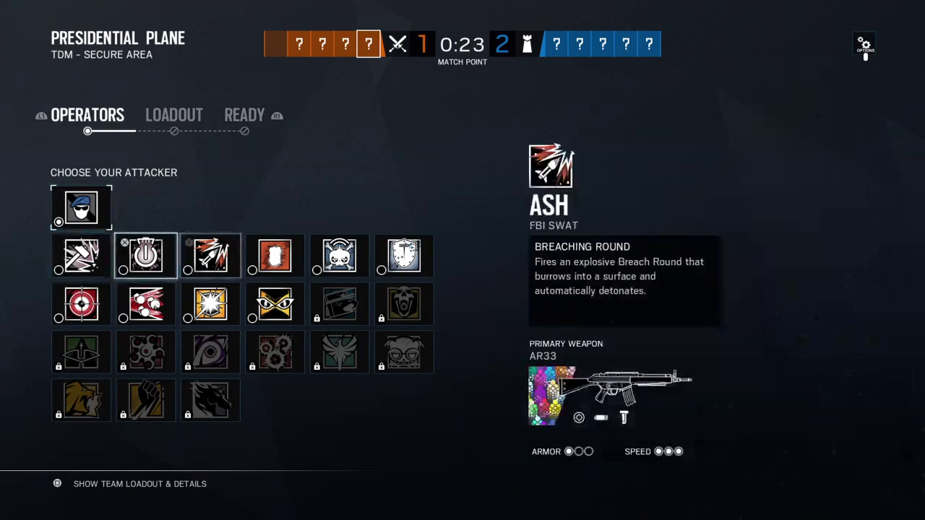
- Compare attackers Glaz, Fuze, IQ, Ash, Thatcher and Blitz in the operator grid
key("Right")
key("Right")
key("Right")
key("Down")
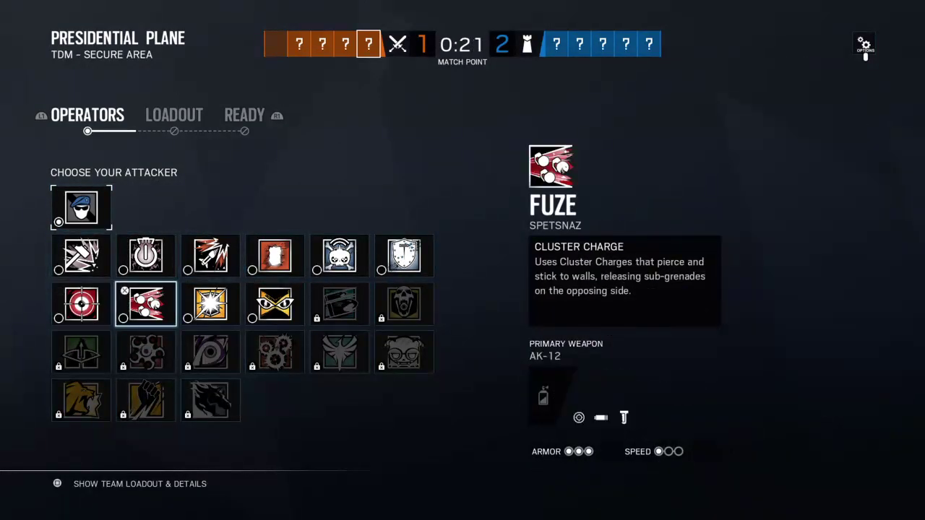
key("Up")
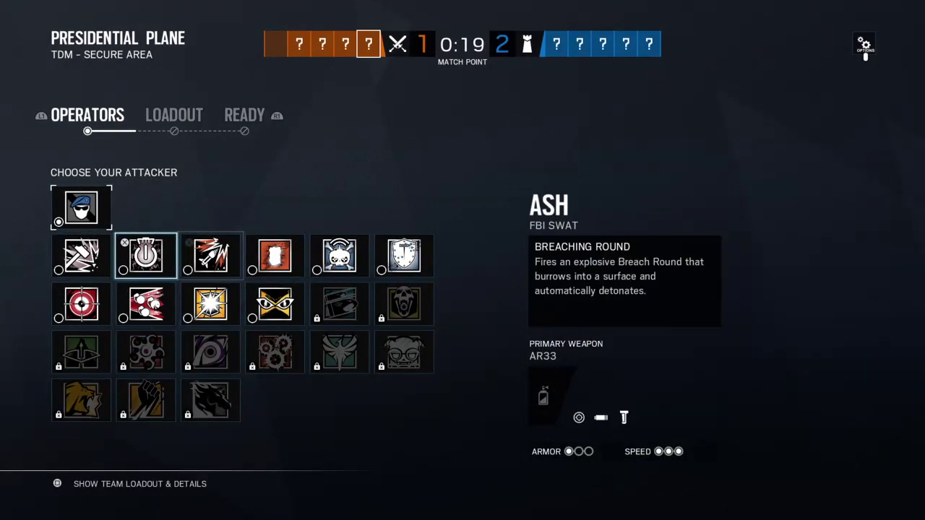
key("Left")
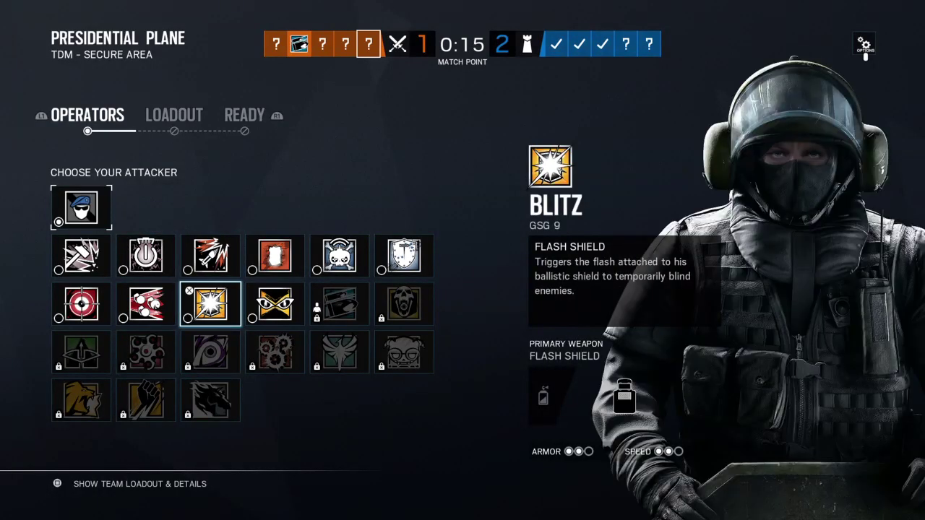
key("Right")
key("Left")
key("Left")
key("Right")
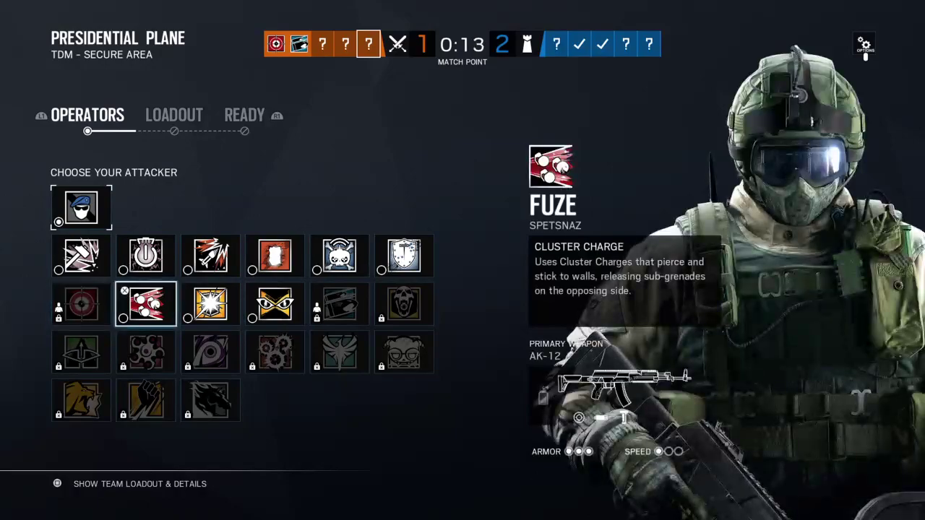
key("Left")
key("Right")
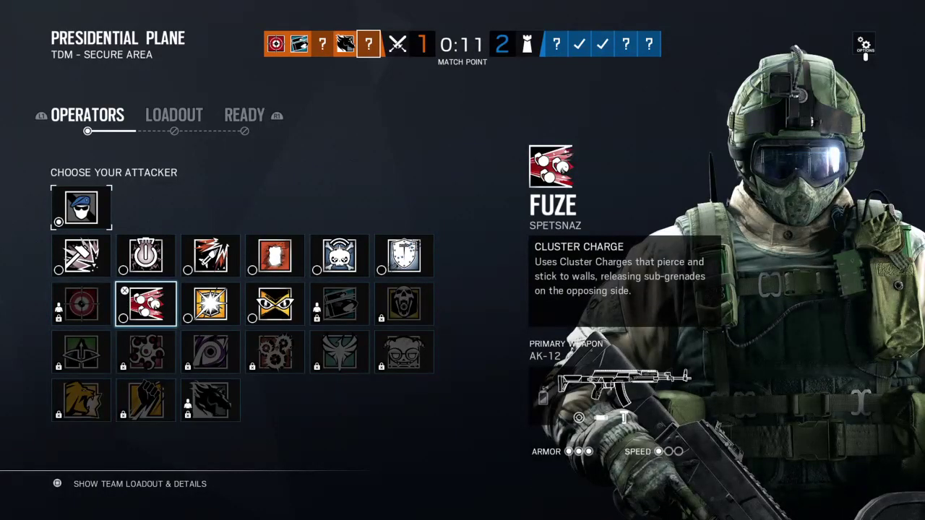
- Recheck Ash, then lock in Fuze with the AK-12, PMM and smoke grenade loadout
key("Up")
key("Right")
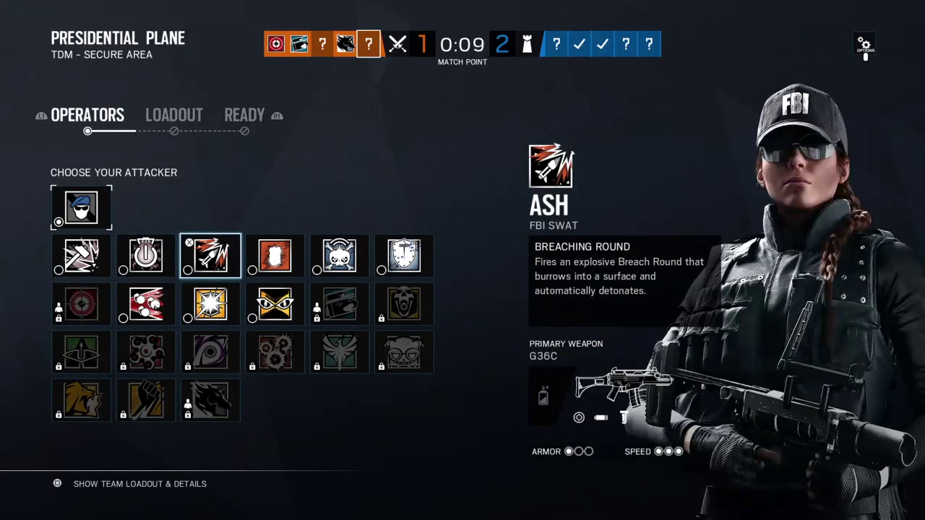
key("Left")
key("Down")
key("Up")
key("Down")
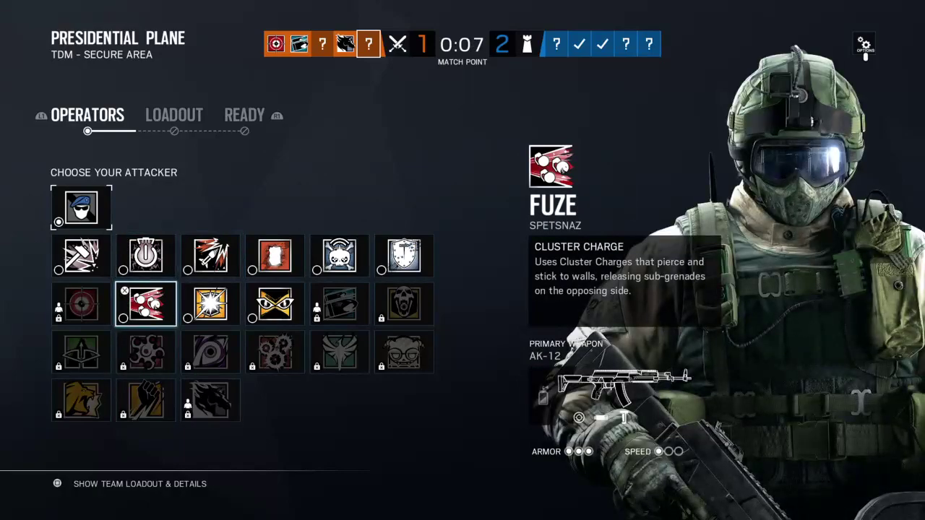
key("Return")
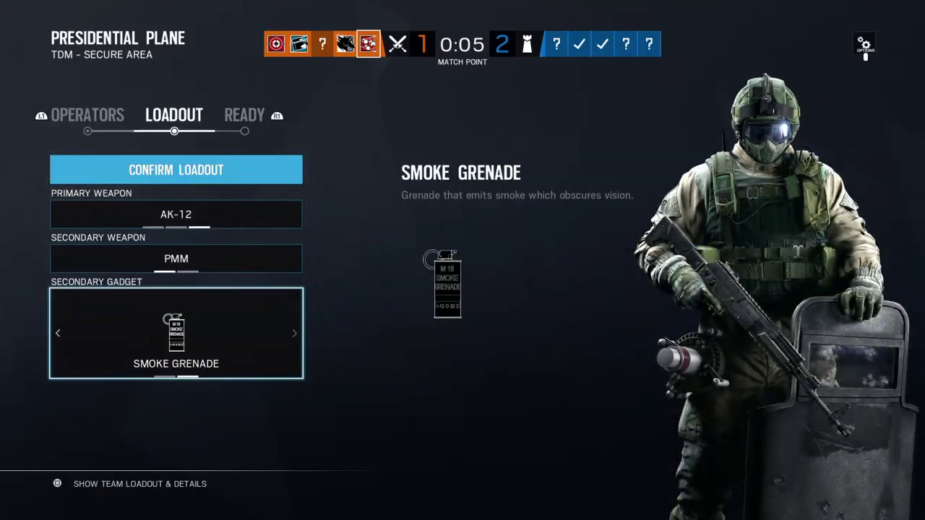
key("Return")
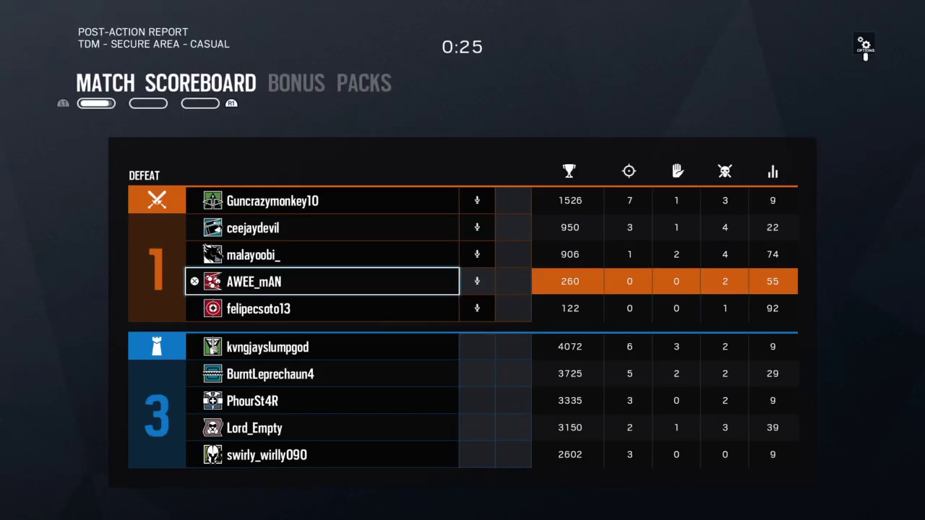
- View the Bonus XP tab and let the report time out to the home screen
key("Tab")
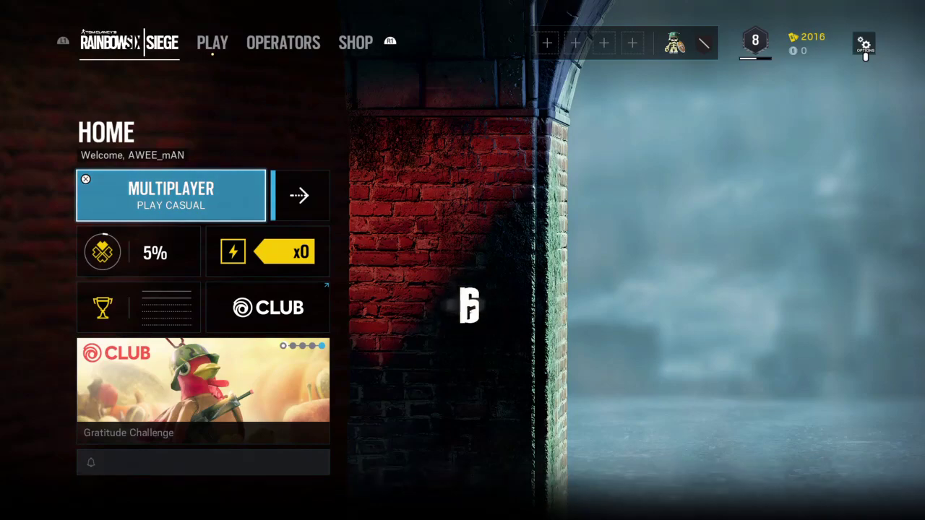
- Start Multiplayer Play Casual matchmaking for a new match
key("Return")
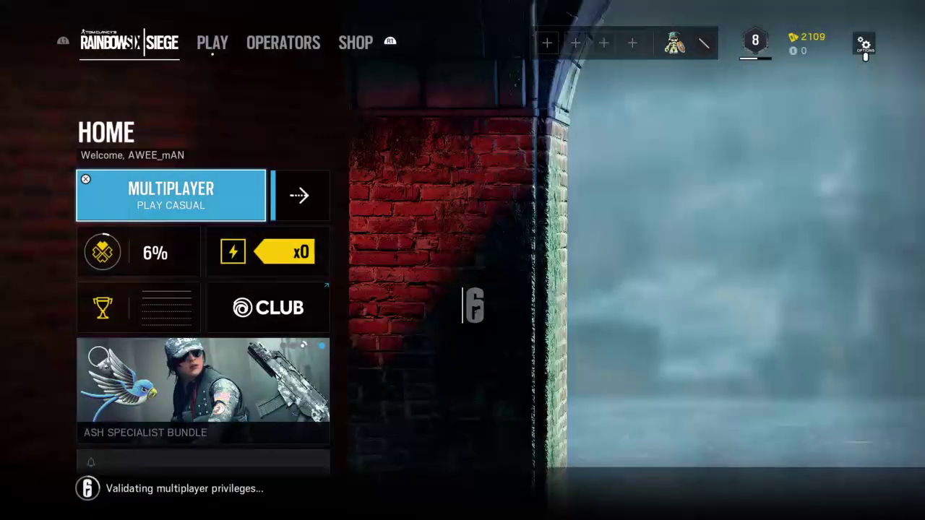
- Queue for casual multiplayer and join the Bank match in progress at round 3
key("Return")
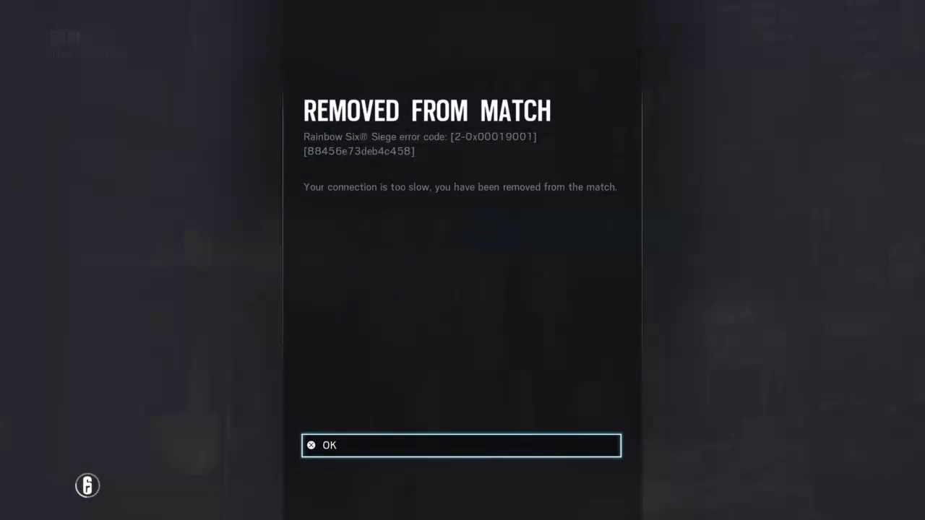
- Dismiss the slow-connection removal error and queue for another match
key("Return")
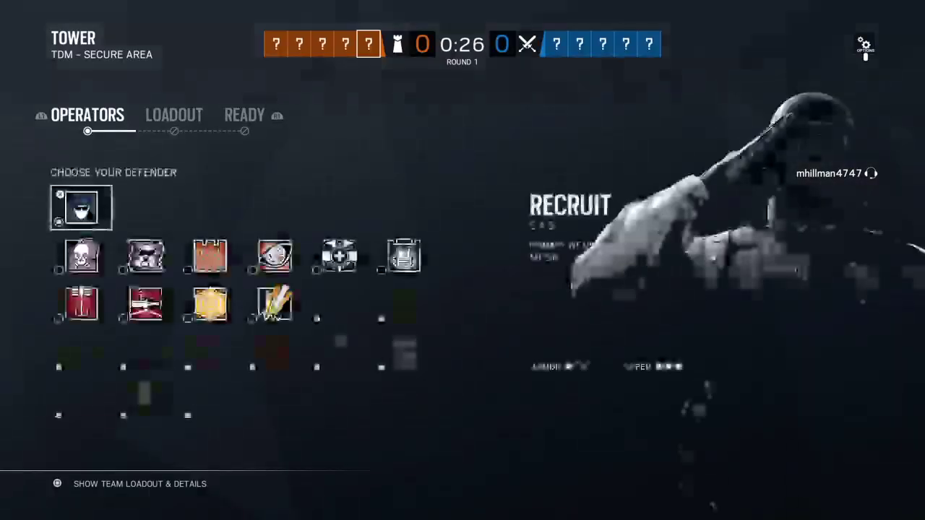
- Browse defenders Kapkan, Jäger, Pulse and Doc in the operator grid
key("Down")
key("Down")
key("Down")
key("Up")
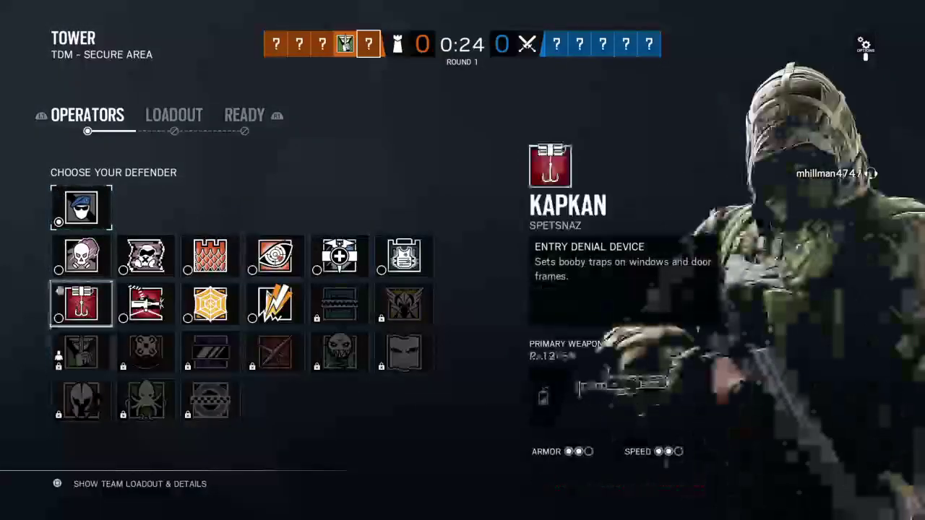
key("Right")
key("Right")
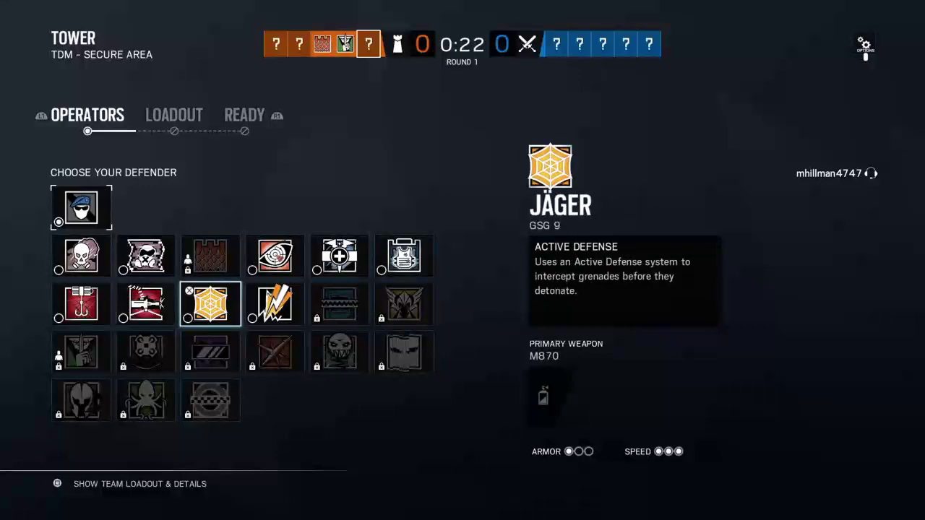
key("Right")
key("Up")
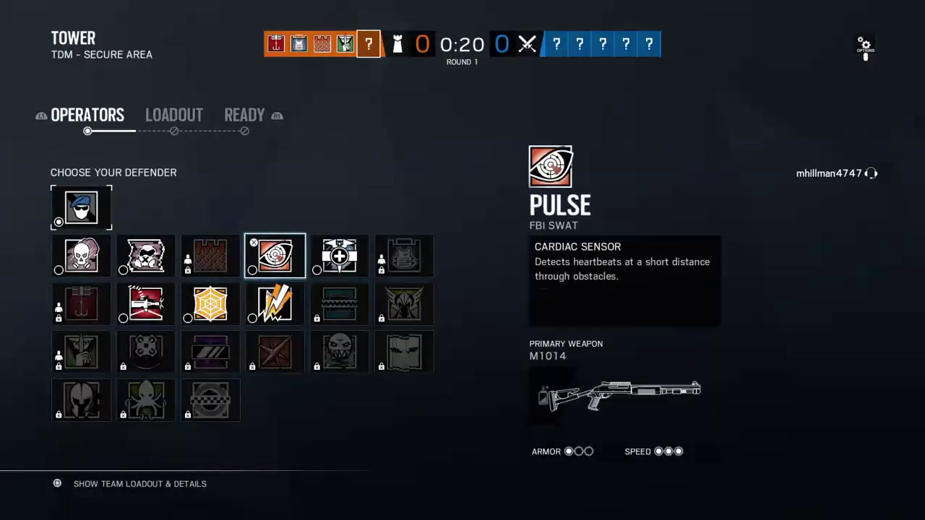
key("Right")
- Return to Tachanka via Recruit and select him with SASG-12, GSH-18 and barbed wire
key("Left")
key("Down")
key("Left")
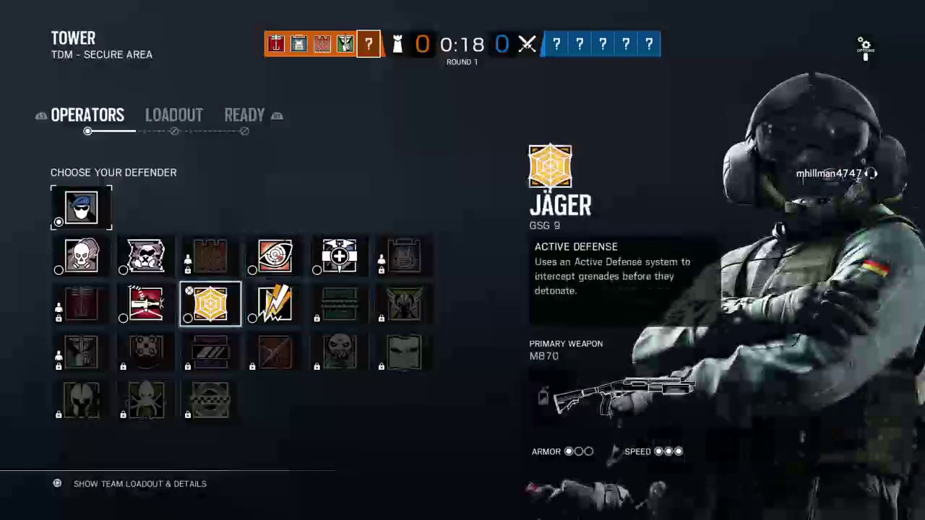
key("Left")
key("Up")
key("Left")
key("Up")
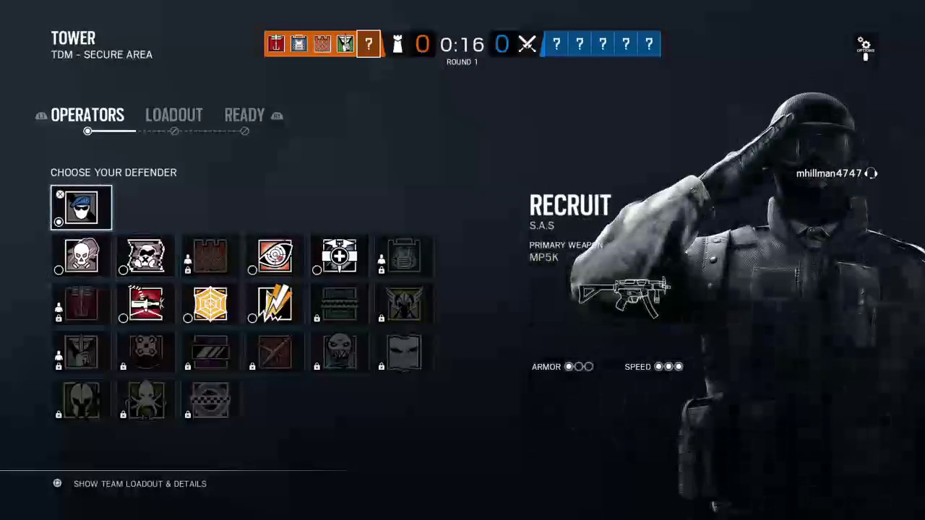
key("Down")
key("Right")
key("Down")
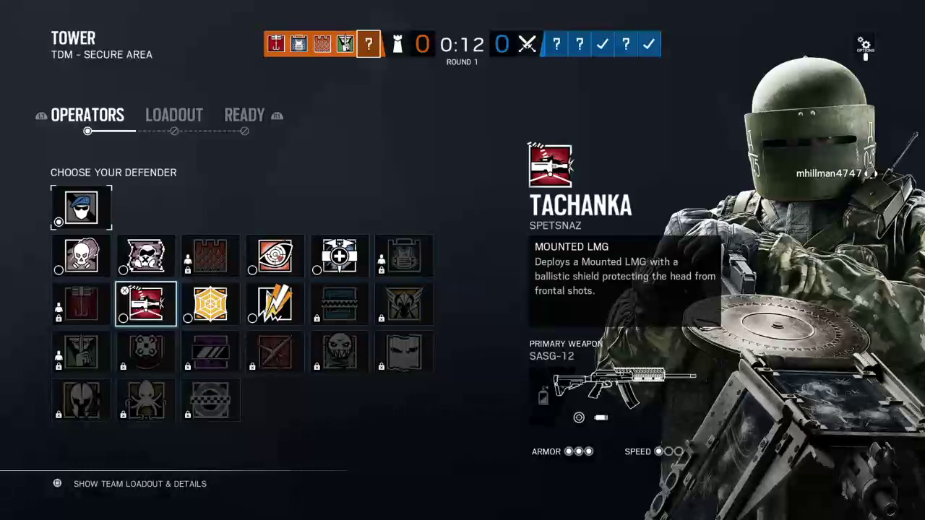
key("Return")
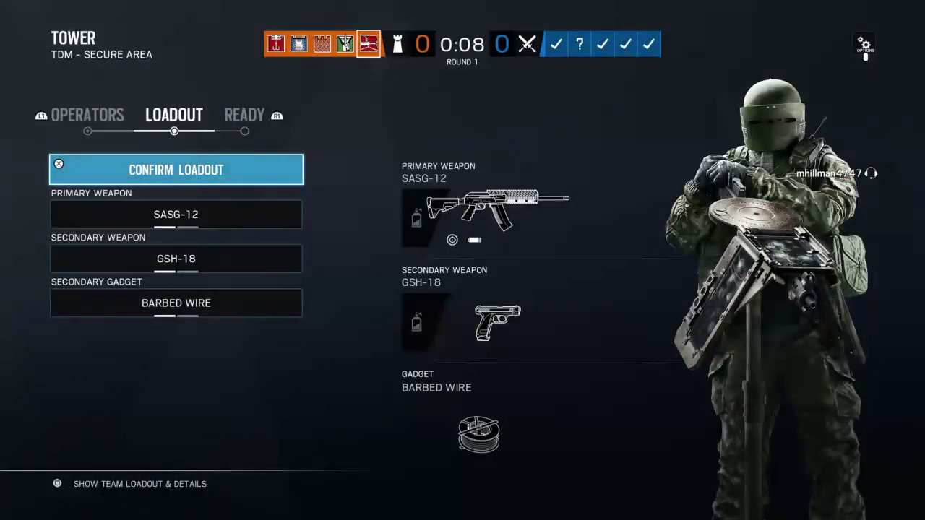
- Confirm Tachanka's loadout for the Kapkan, Rook, Castle, Caveira, Tachanka lineup
key("Return")
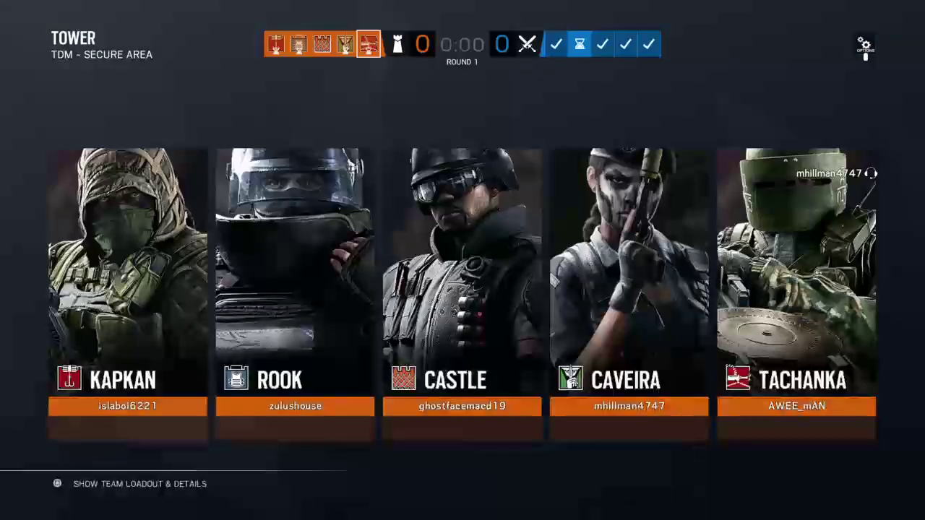
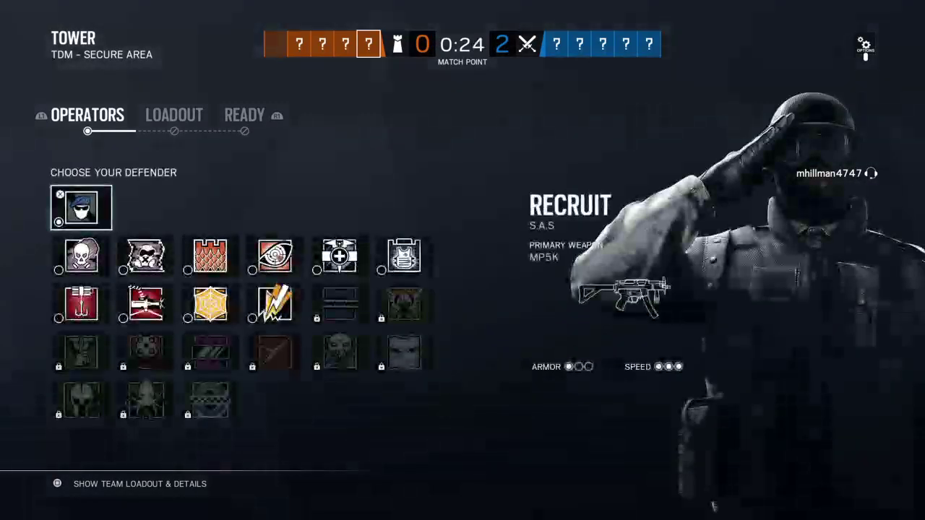
- Pick Doc from the defender roster and move to the bulletproof camera gadget in his loadout
key("Down")
key("Right")
key("Right")
key("Right")
key("Right")
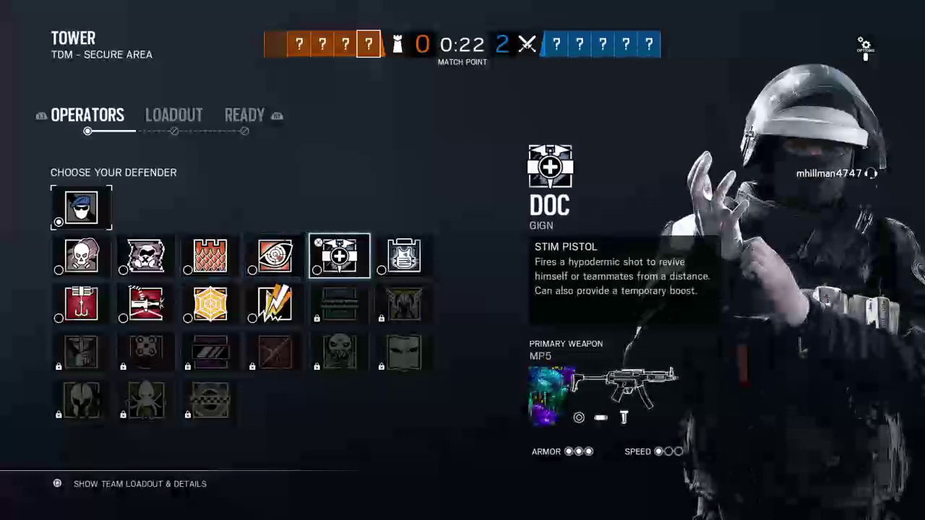
key("Return")
key("Down")
key("Down")
key("Right")
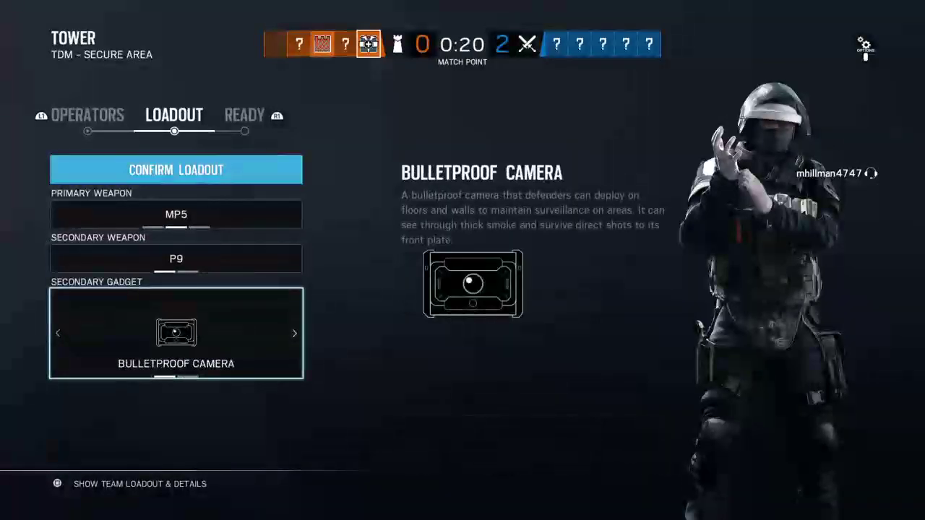
- Review Doc's MP5 with red dot, suppressor and vertical grip, plus the P9
key("Return")
key("Down")
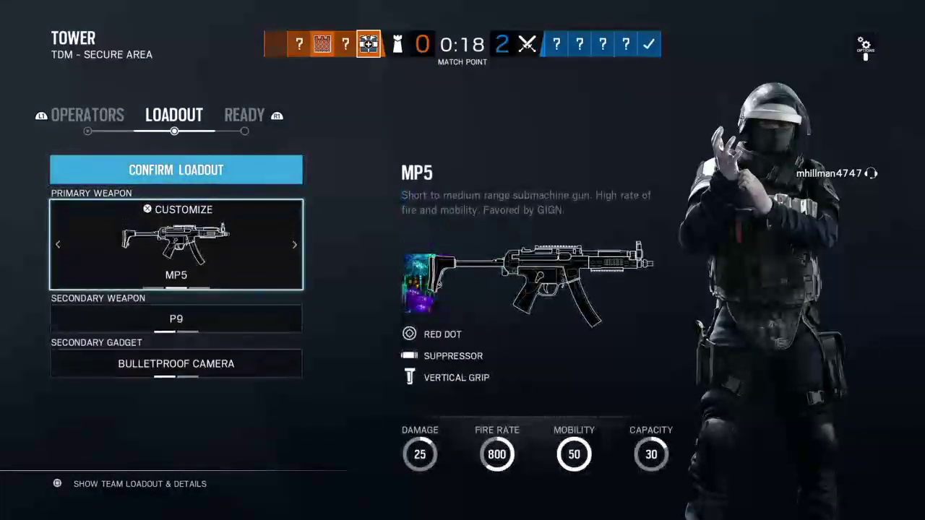
key("Down")
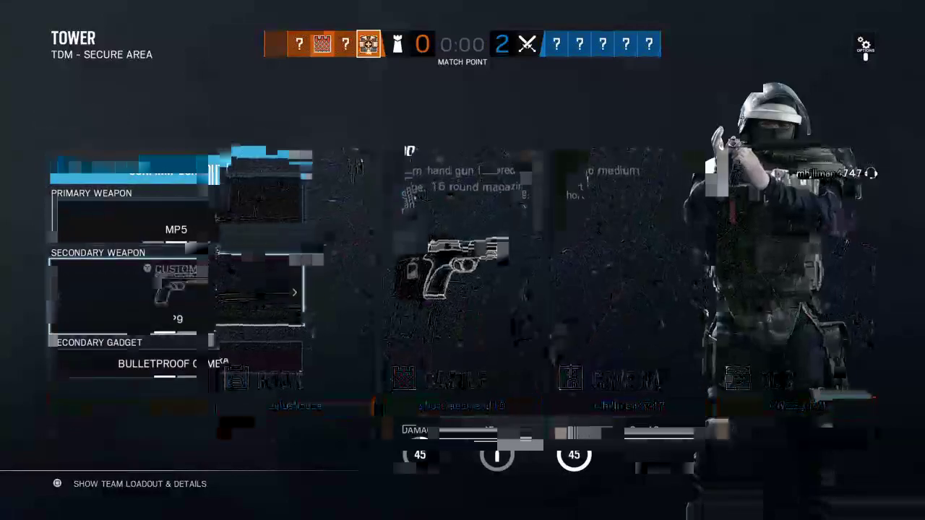